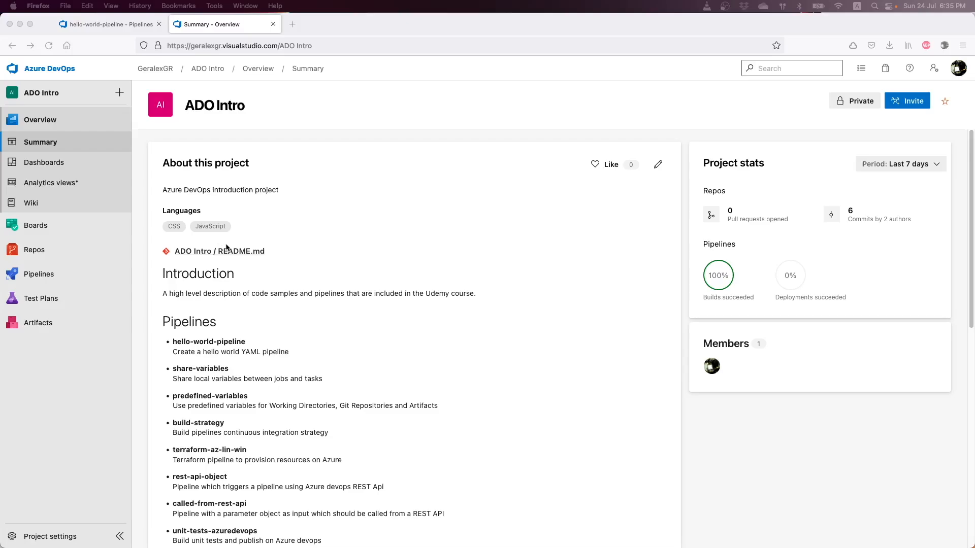
# Look over the ADO Intro project summary and the hello-world-pipeline YAML definition.
pyautogui.scroll(-2, 217, 298)
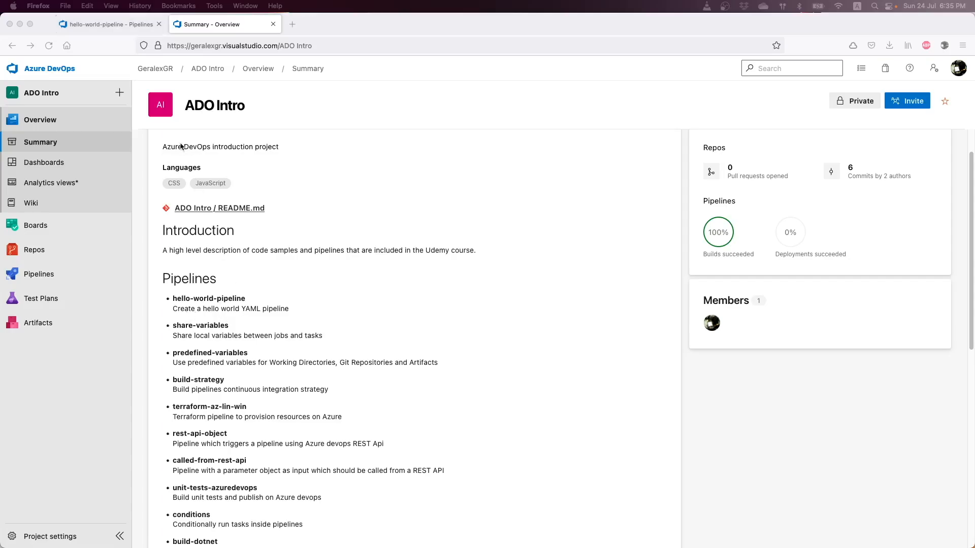
pyautogui.click(116, 26)
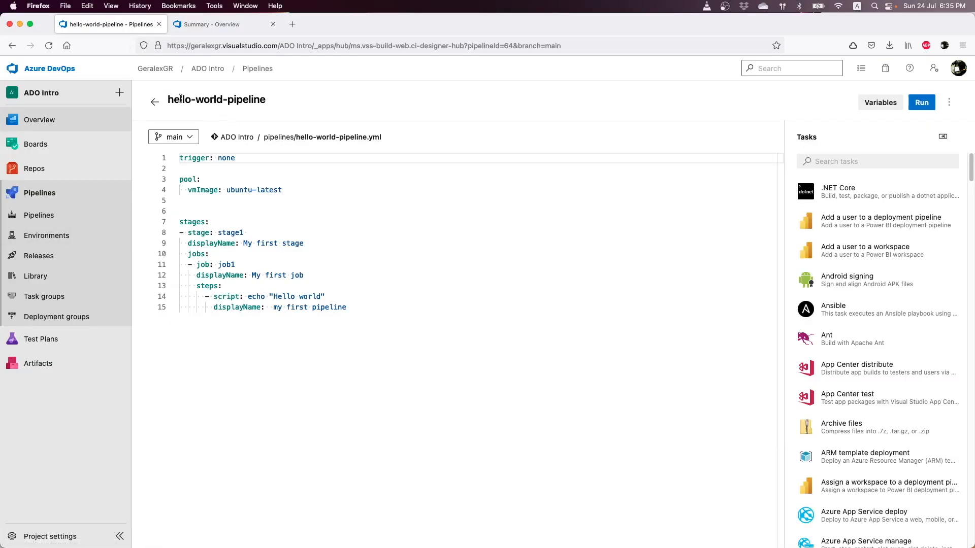
pyautogui.moveTo(168, 99); pyautogui.dragTo(290, 100)
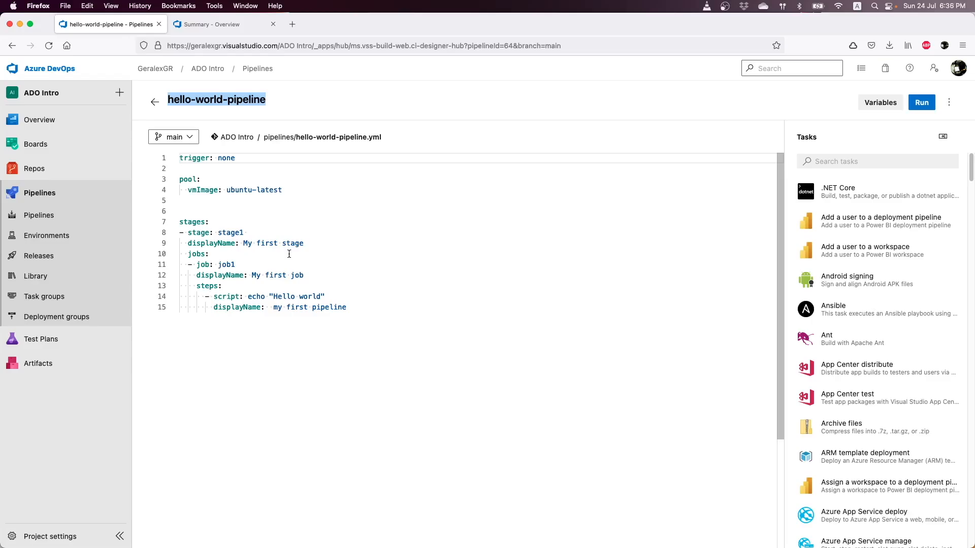
# Start a new pipeline and choose GitHub as the code source to view its available repositories.
pyautogui.click(102, 216)
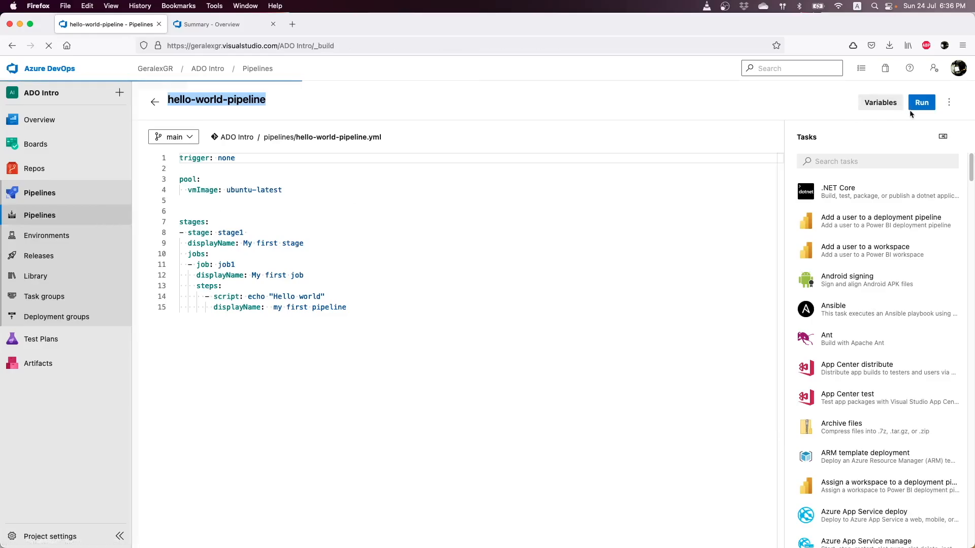
pyautogui.click(899, 102)
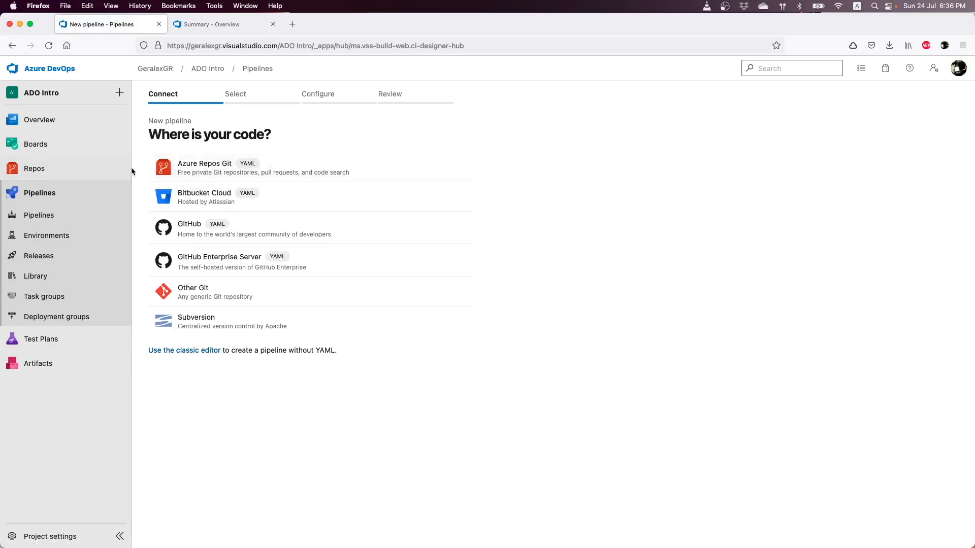
pyautogui.click(194, 235)
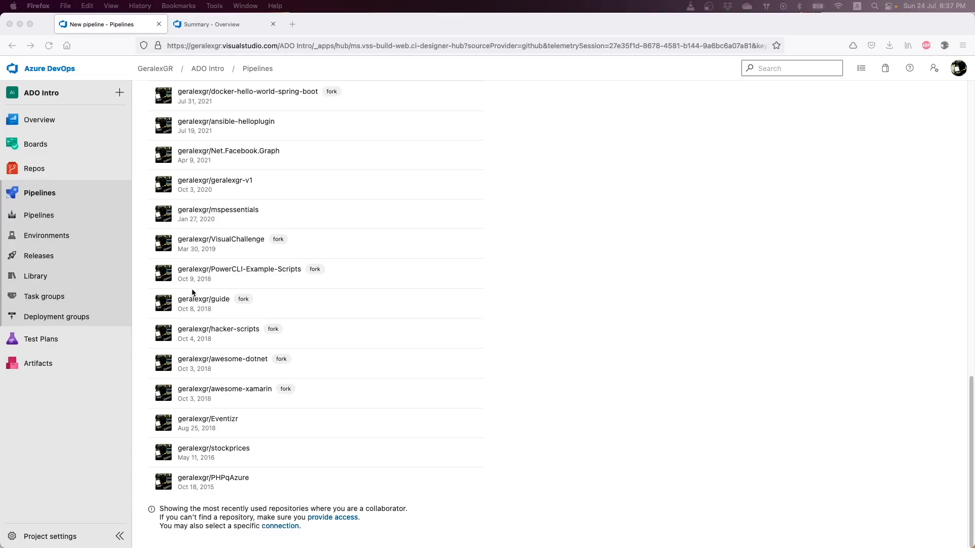
# Start a new pipeline from the ADO Intro repository in Azure Repos Git using the Starter pipeline template.
pyautogui.click(56, 215)
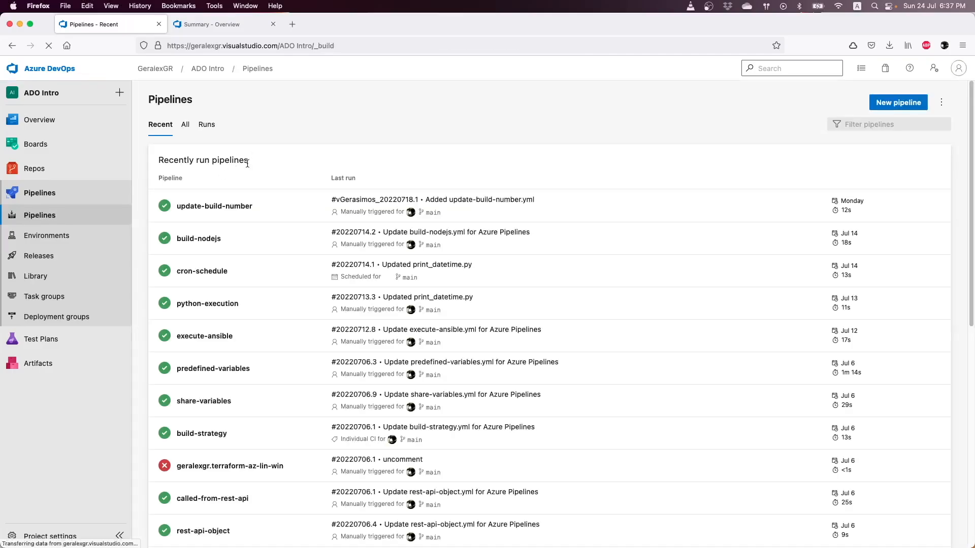
pyautogui.click(898, 102)
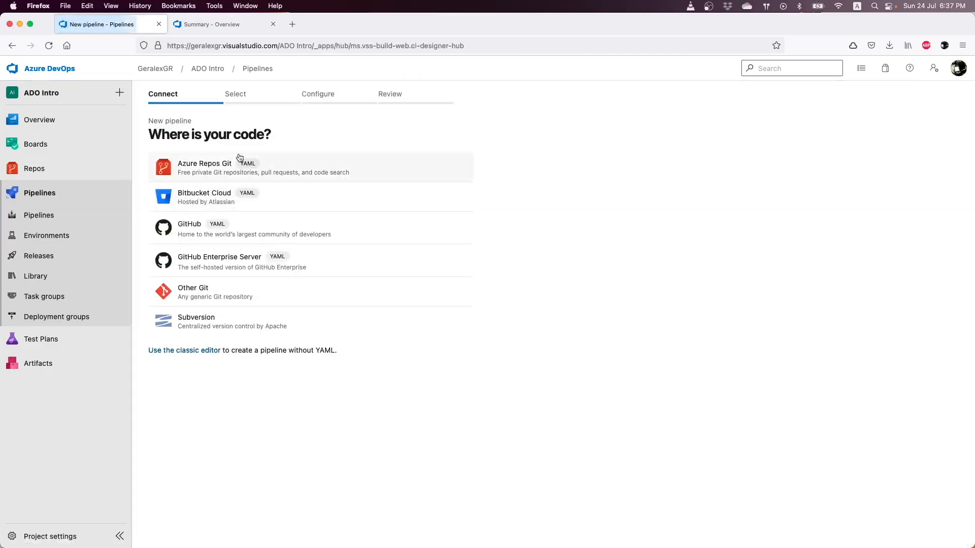
pyautogui.click(212, 172)
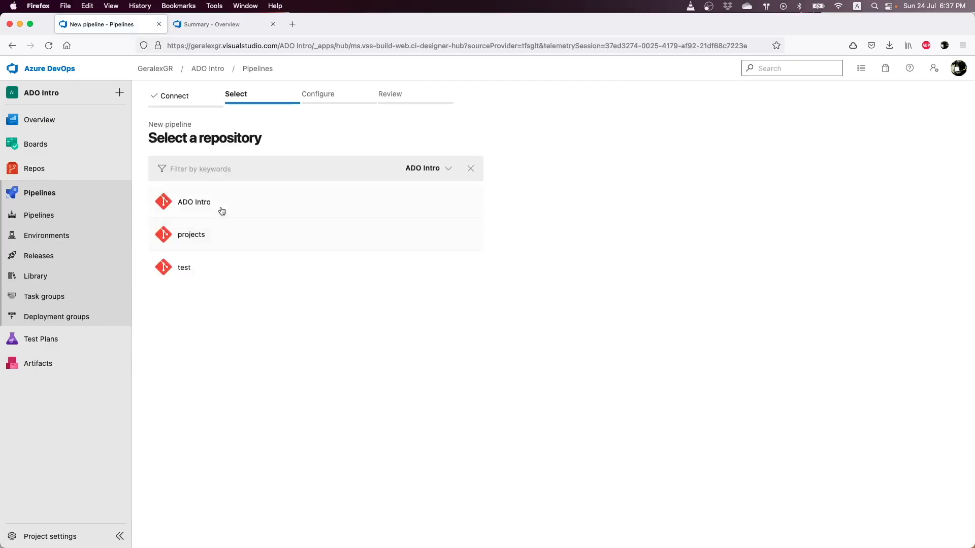
pyautogui.click(225, 209)
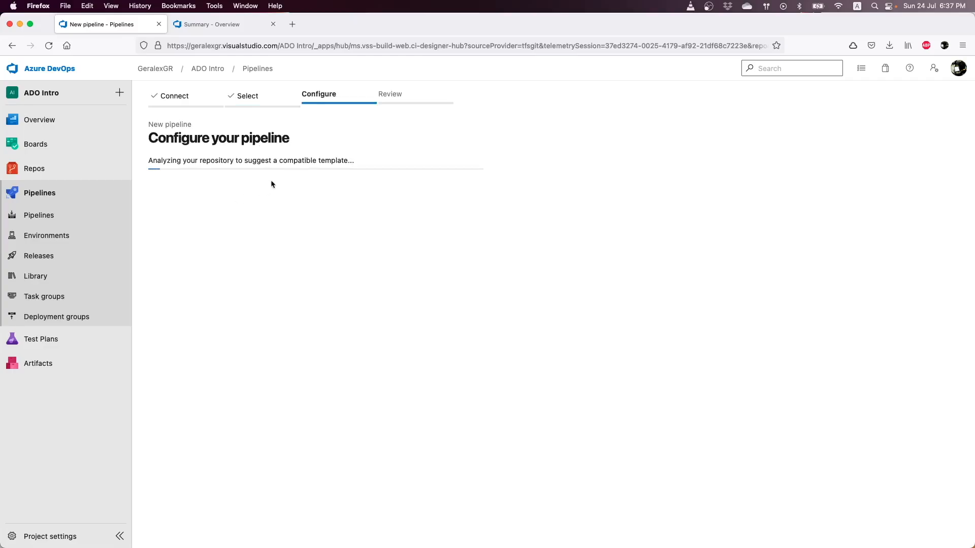
pyautogui.click(221, 234)
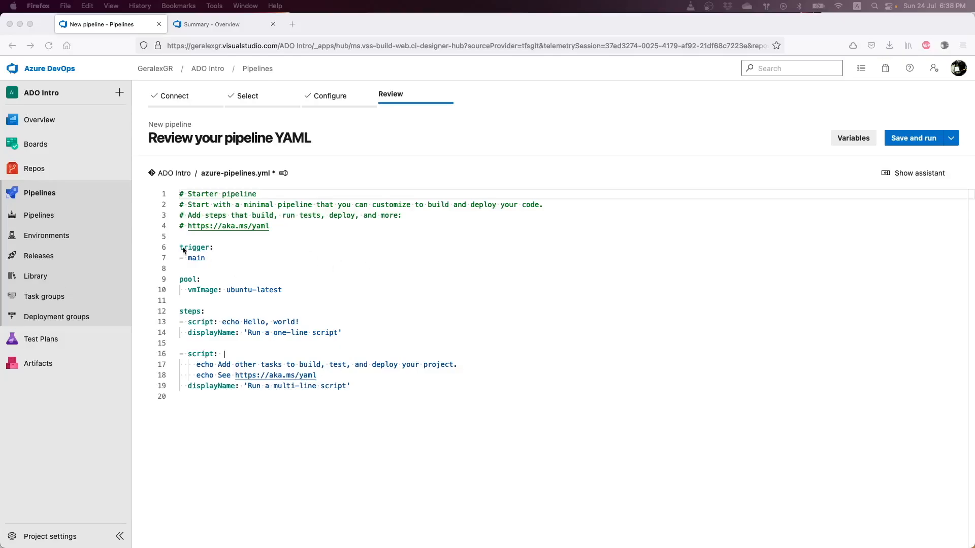
# Leave the new pipeline unsaved and open the existing hello-world-pipeline for editing.
pyautogui.click(77, 216)
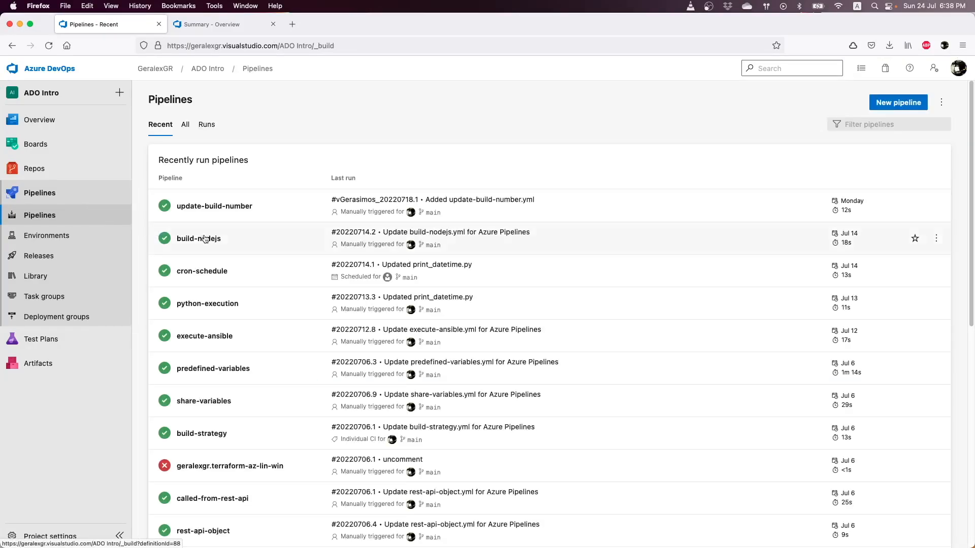
pyautogui.scroll(-5, 222, 237)
pyautogui.scroll(-2, 221, 238)
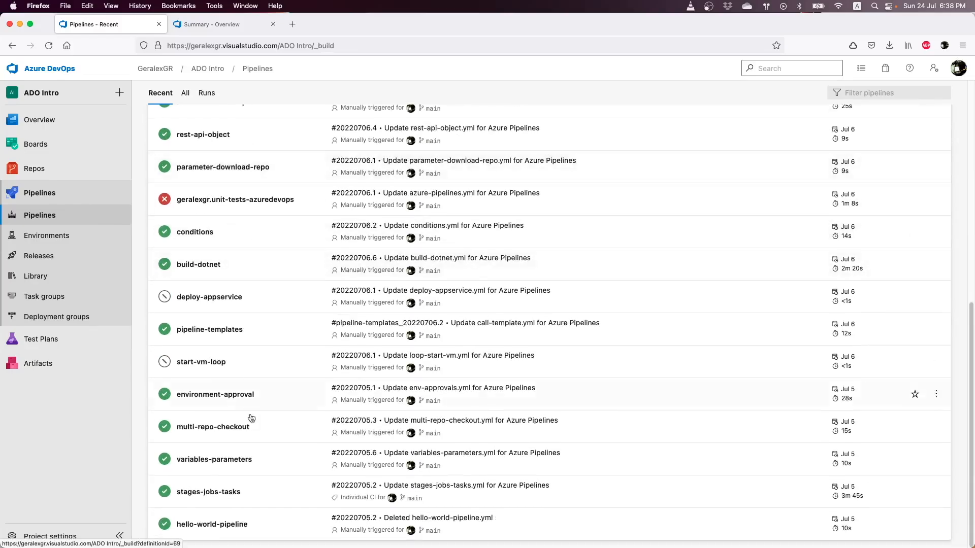
pyautogui.click(270, 530)
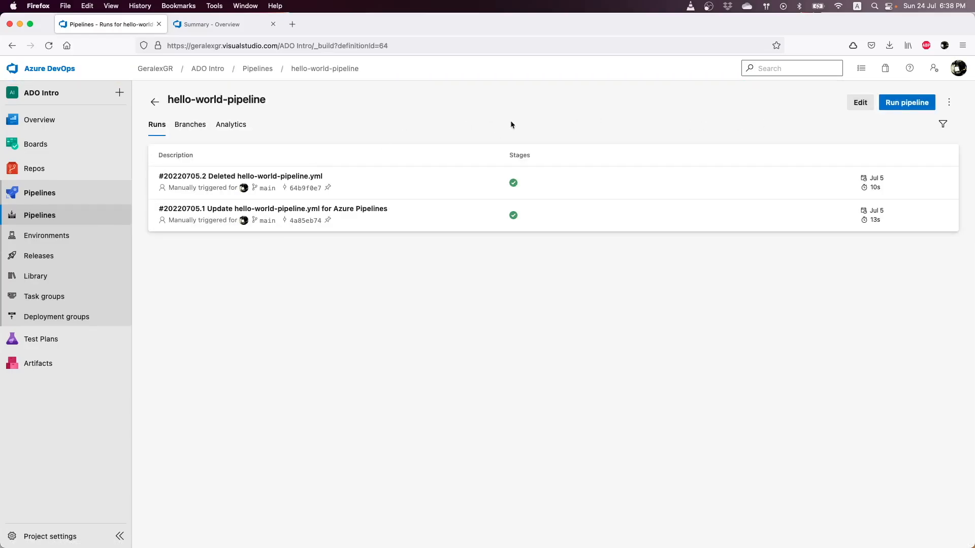
pyautogui.click(862, 103)
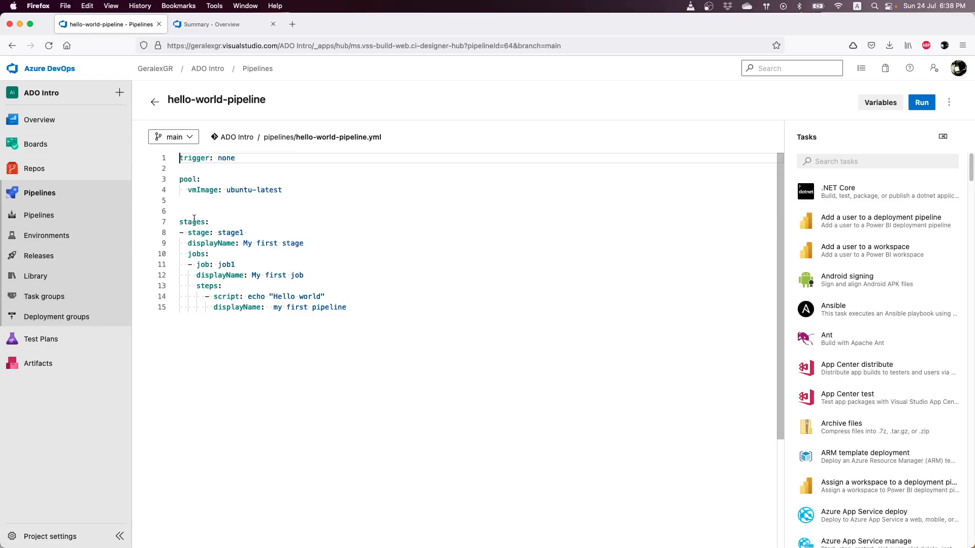
# Examine the stages, job and steps sections of the hello-world-pipeline YAML.
pyautogui.moveTo(197, 222)
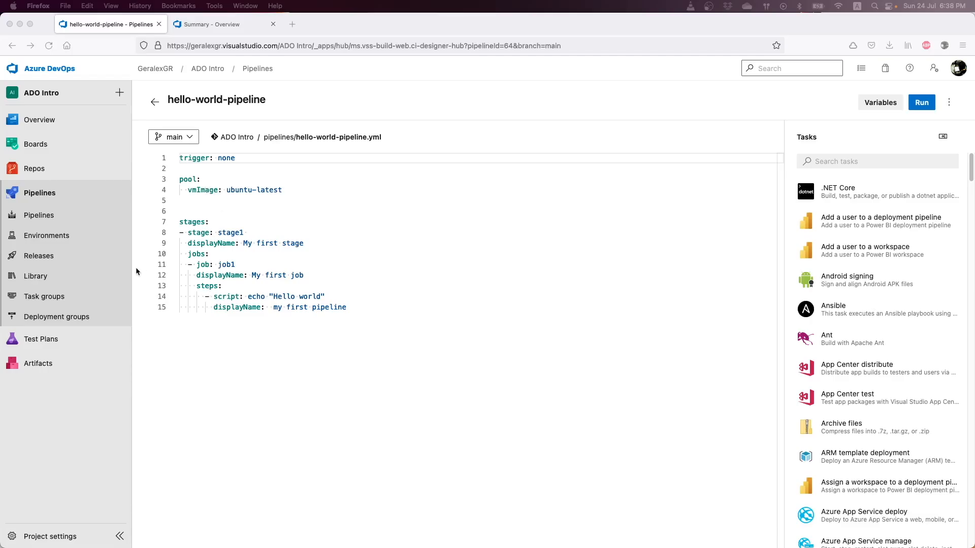
pyautogui.click(212, 233)
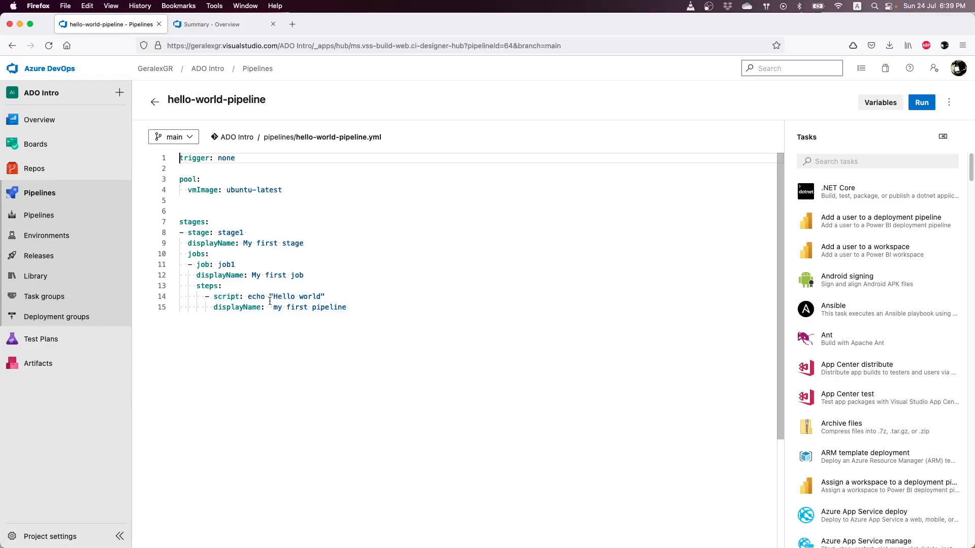
pyautogui.click(358, 307)
pyautogui.moveTo(197, 286); pyautogui.dragTo(226, 286)
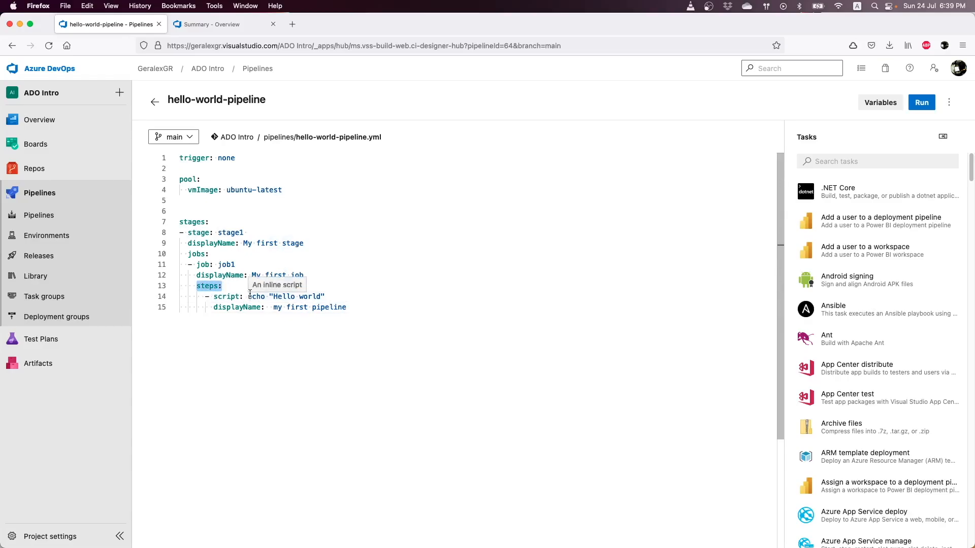
# Add a Visual Studio Test task with its default settings below the script step in the YAML.
pyautogui.click(361, 307)
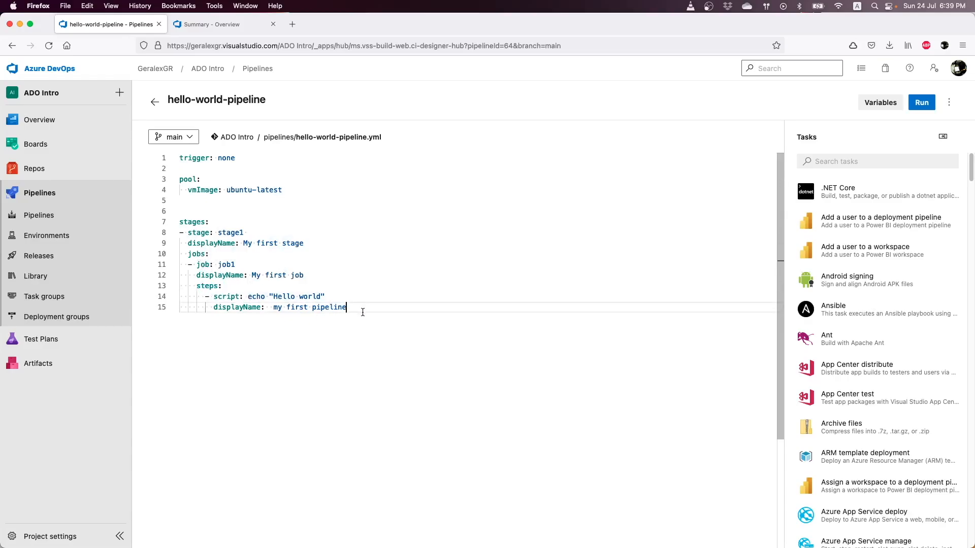
pyautogui.press('Return')
pyautogui.press('BackSpace')
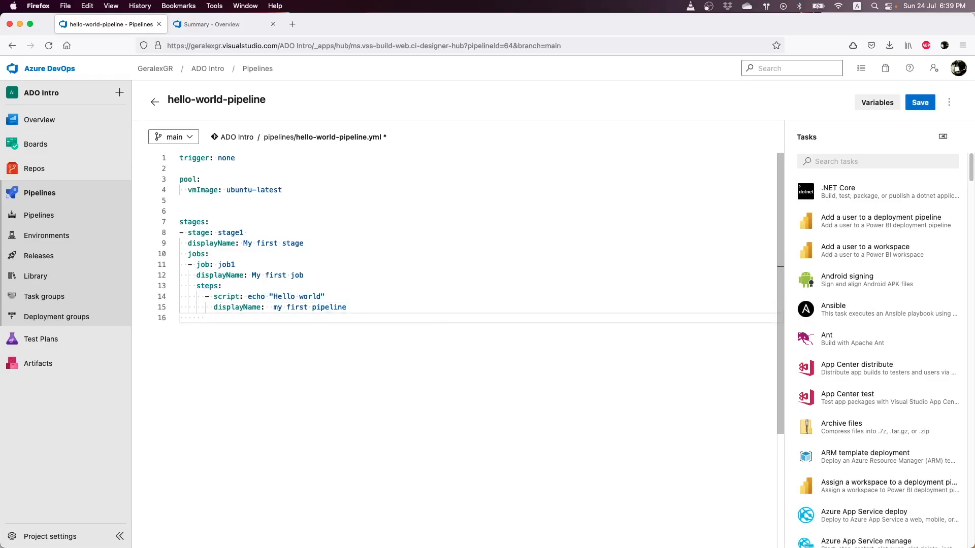
pyautogui.click(837, 162)
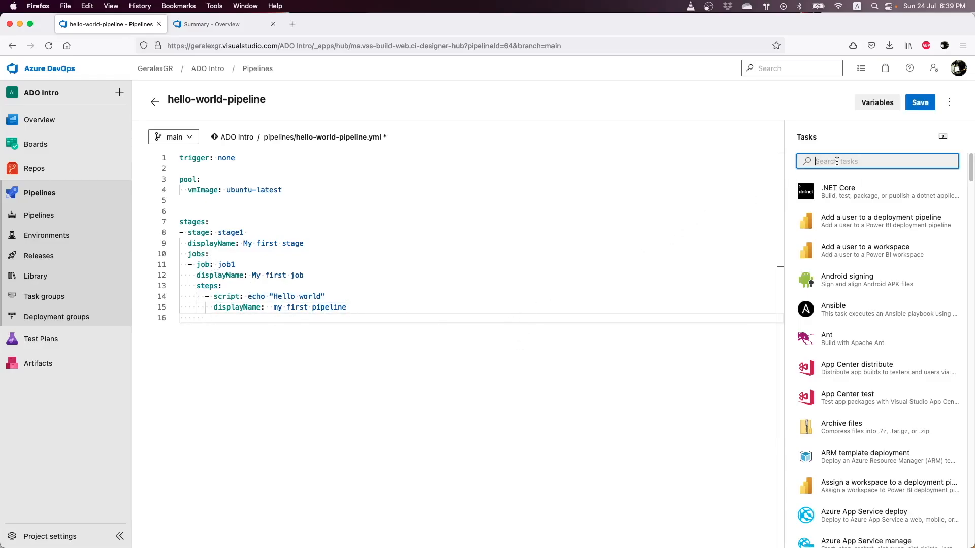
pyautogui.write('vsb')
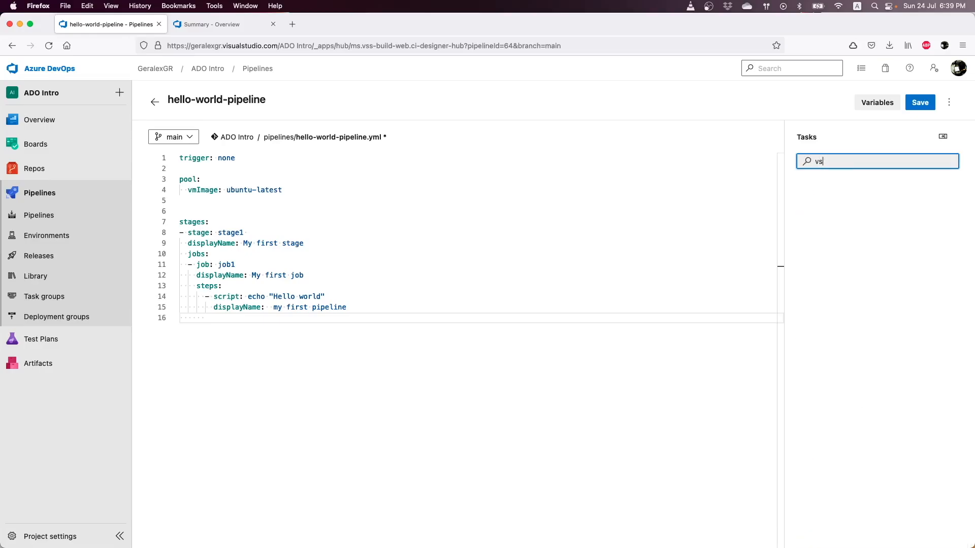
pyautogui.press('BackSpace')
pyautogui.click(853, 186)
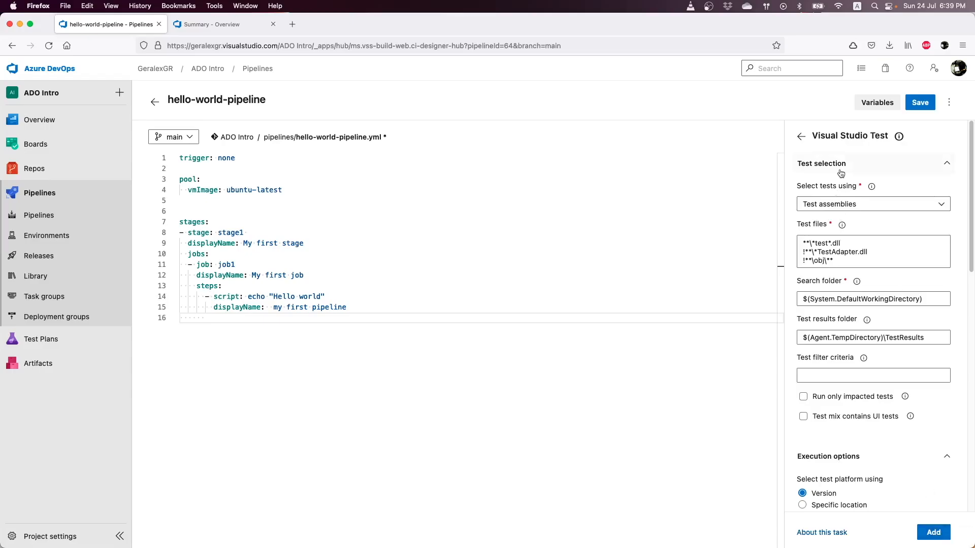
pyautogui.click(933, 533)
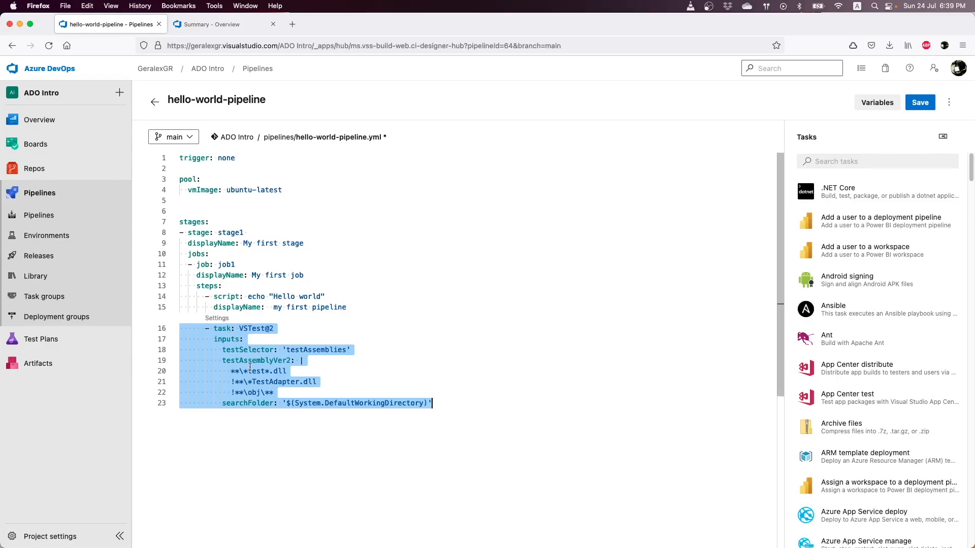
# Review the inserted VSTest@2 task block, then leave the pipeline editor and discard the unsaved changes.
pyautogui.click(299, 371)
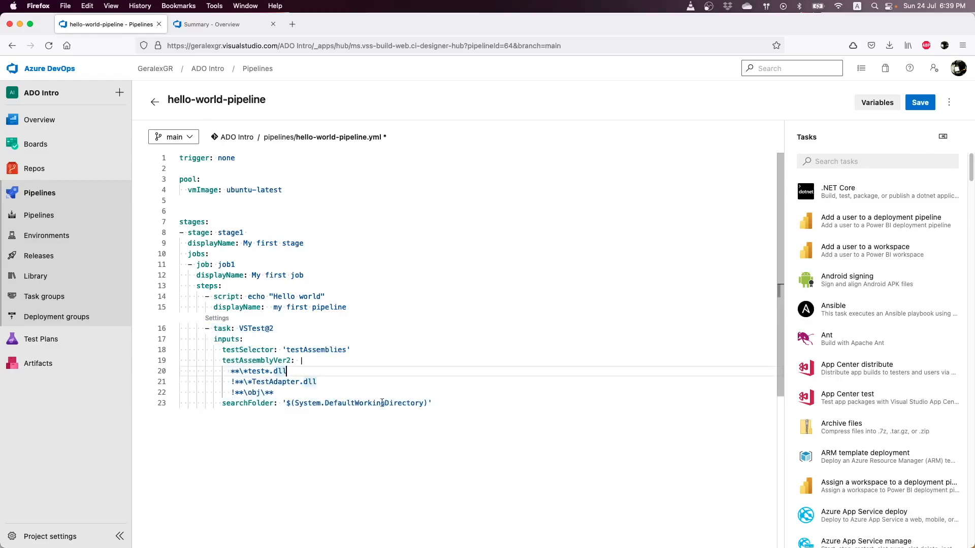
pyautogui.moveTo(446, 403); pyautogui.dragTo(180, 328)
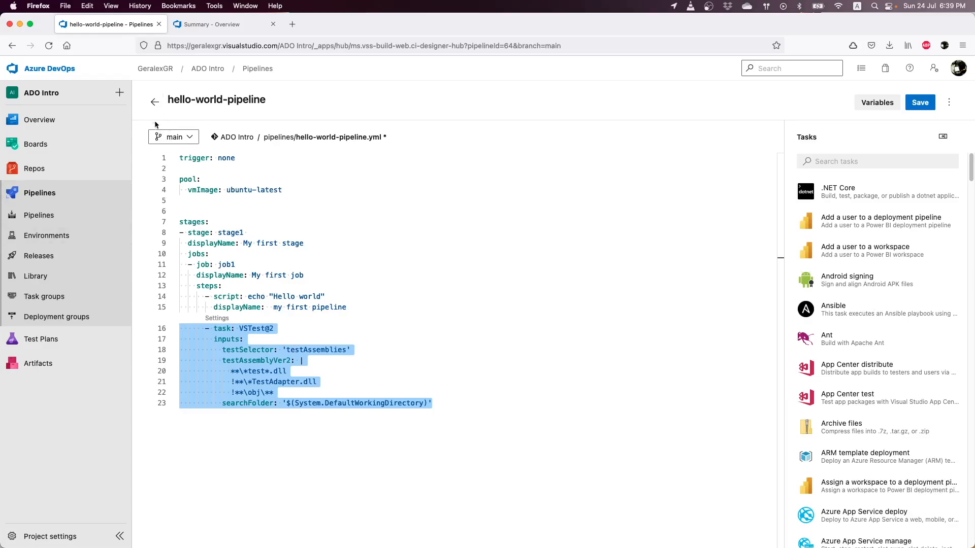
pyautogui.click(155, 102)
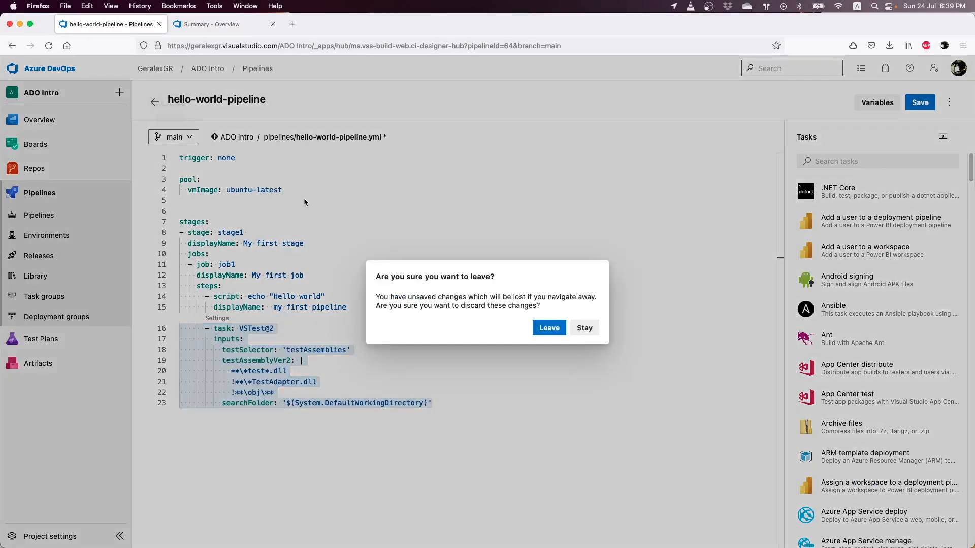
pyautogui.click(555, 335)
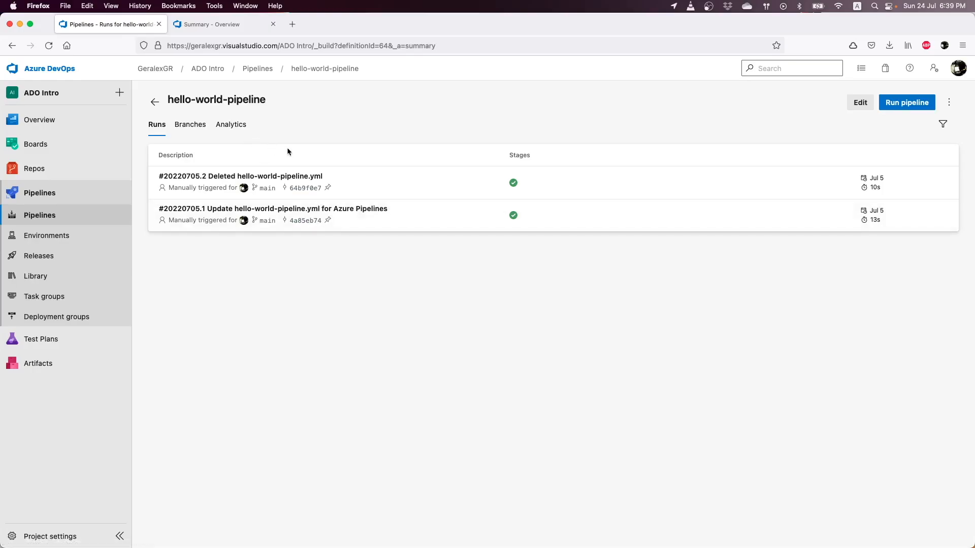
# Start a manual run of hello-world-pipeline and check how it was triggered in the run summary.
pyautogui.click(909, 105)
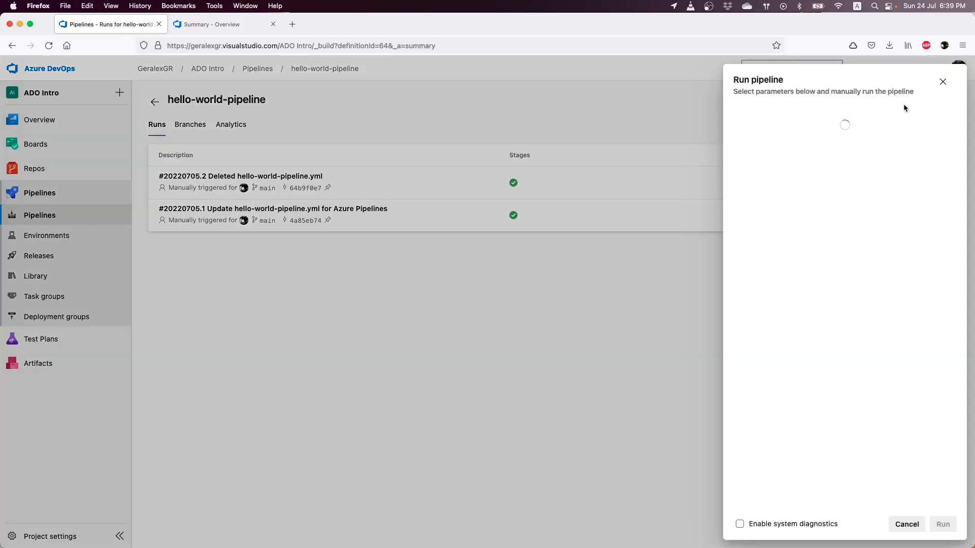
pyautogui.click(939, 526)
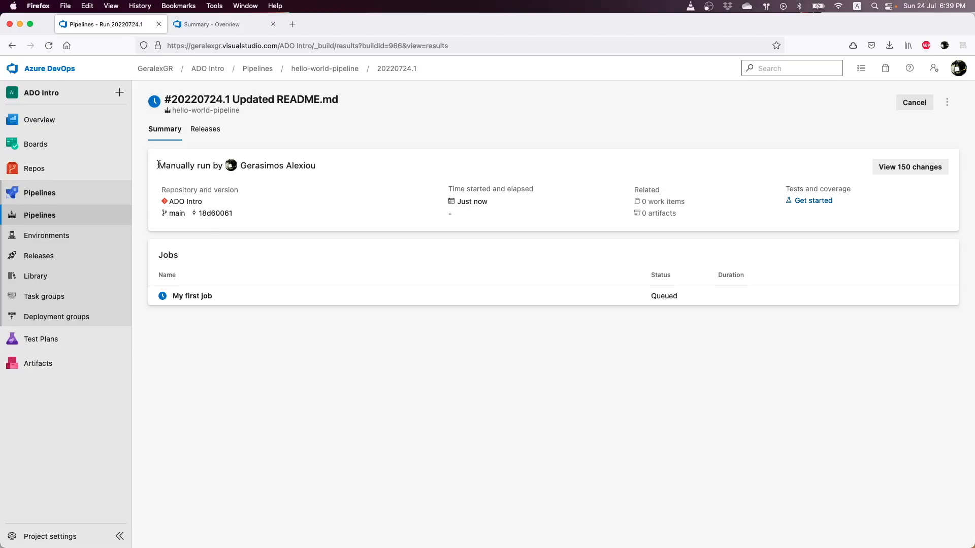
pyautogui.moveTo(160, 165); pyautogui.dragTo(210, 168)
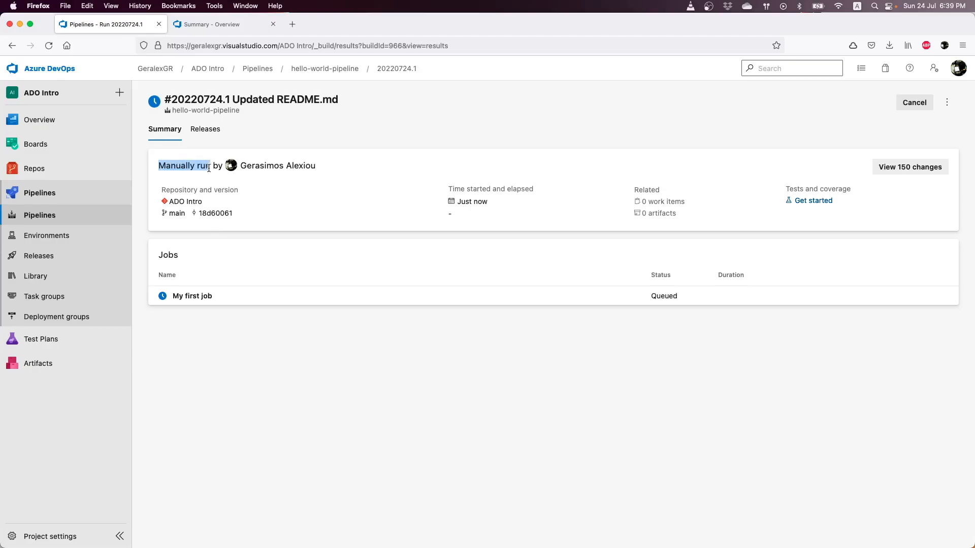
pyautogui.click(165, 166)
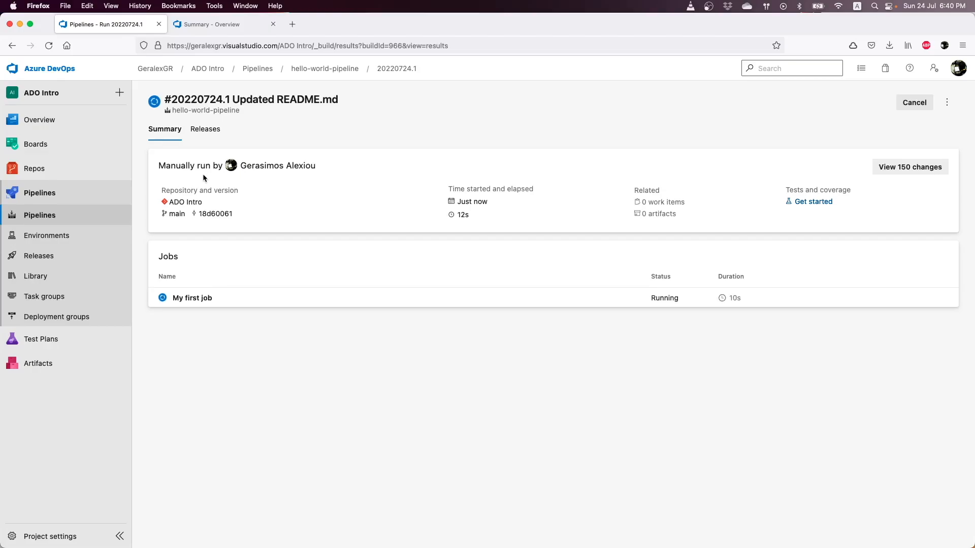
# Open My first job and inspect the logs of the "my first pipeline" and "Checkout ADO Intro@main to s" steps.
pyautogui.click(222, 304)
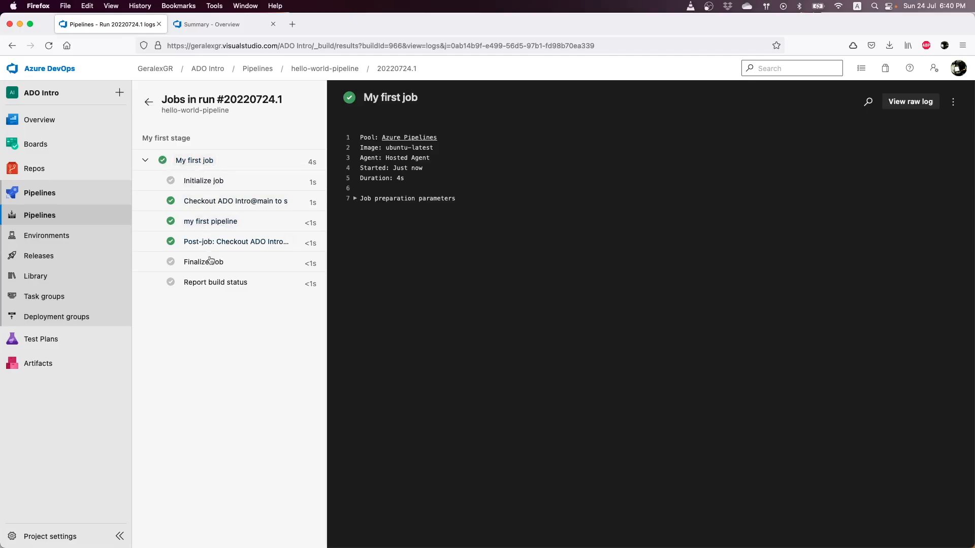
pyautogui.click(213, 223)
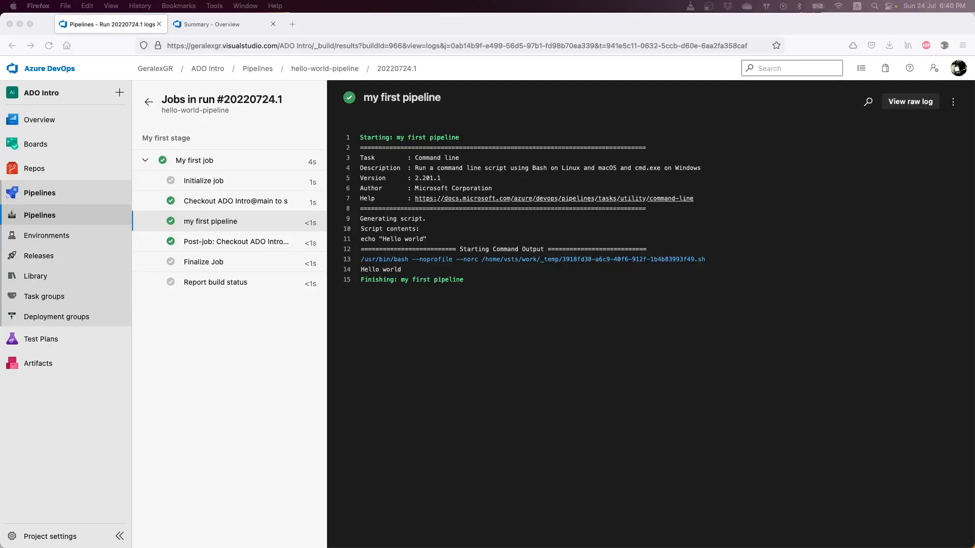
pyautogui.click(221, 204)
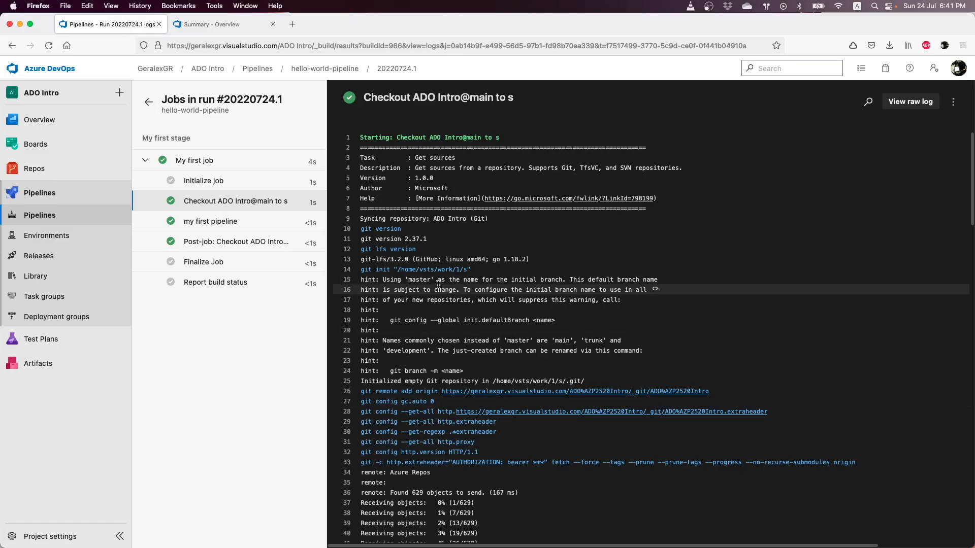
# Read further through the repository checkout log, recheck the "my first pipeline" output, and view the log of the post-job checkout step.
pyautogui.scroll(-3, 438, 259)
pyautogui.scroll(-5, 437, 259)
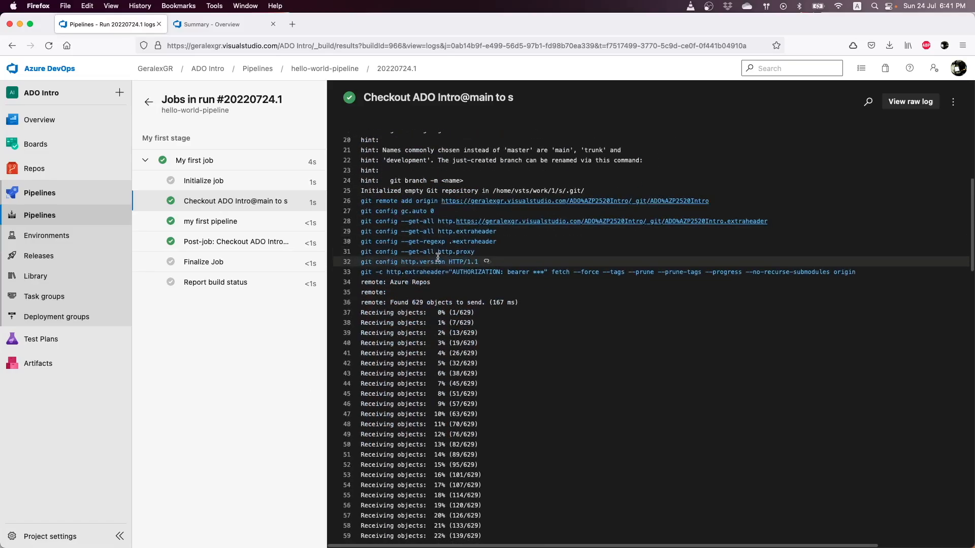
pyautogui.click(213, 226)
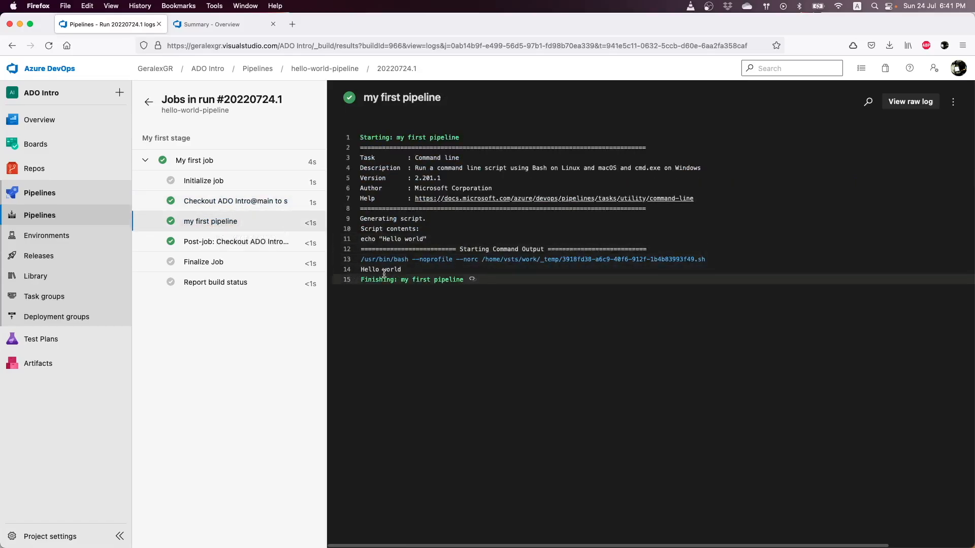
pyautogui.click(212, 204)
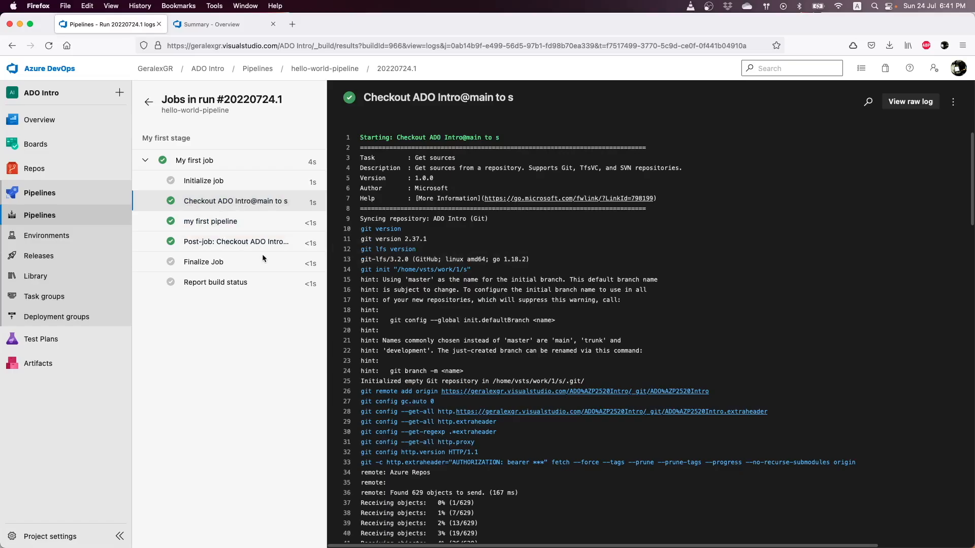
pyautogui.press('super+Tab')
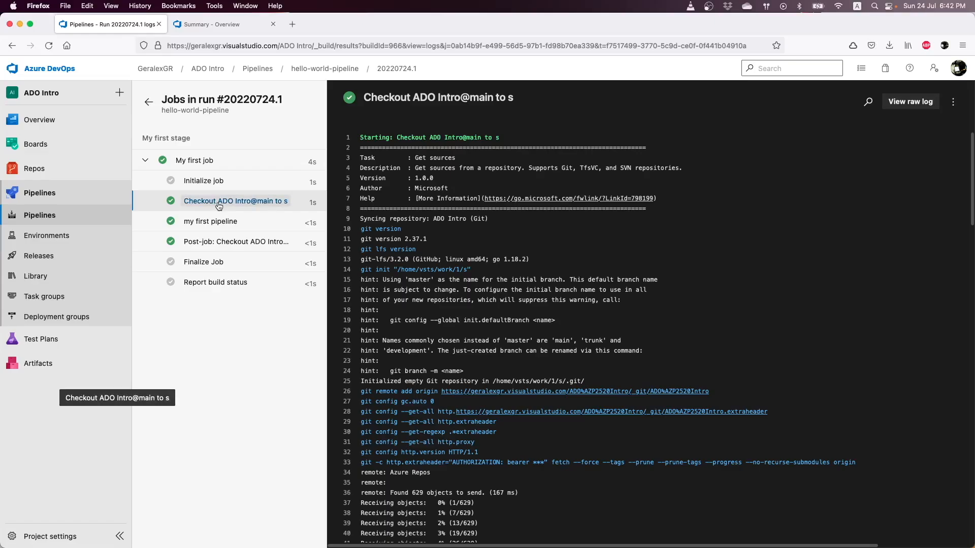
pyautogui.click(209, 245)
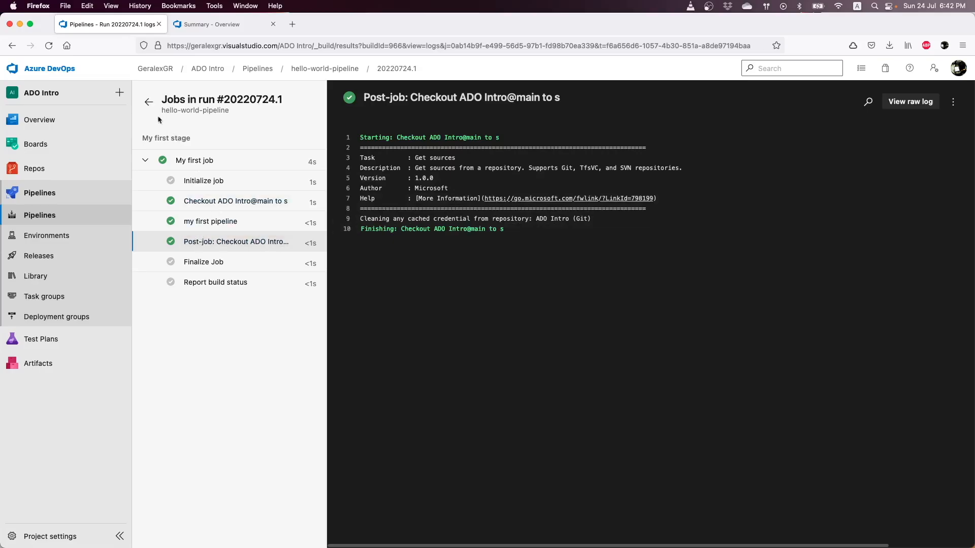
# Open the run history of hello-world-pipeline, inspect the commit used by run #20220724.2, and return to the run list.
pyautogui.click(148, 101)
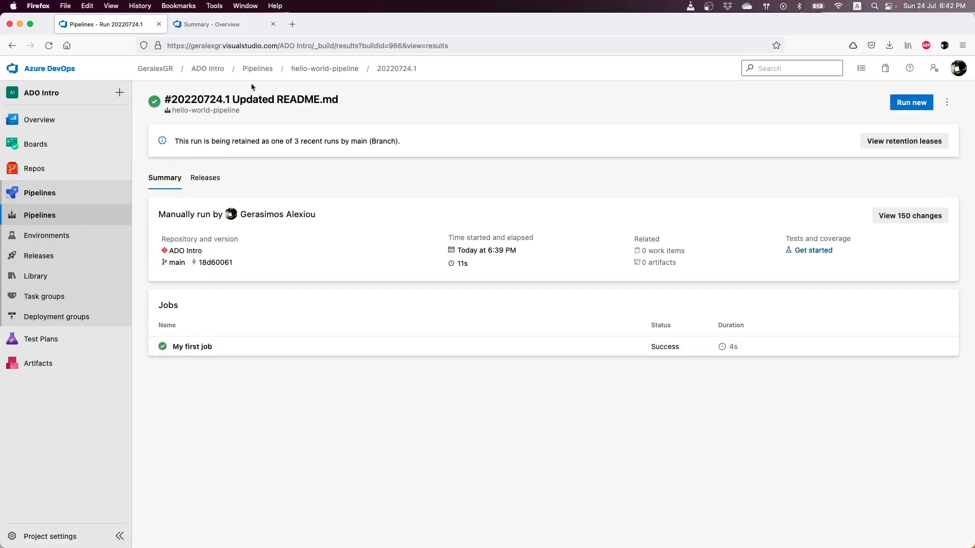
pyautogui.click(341, 69)
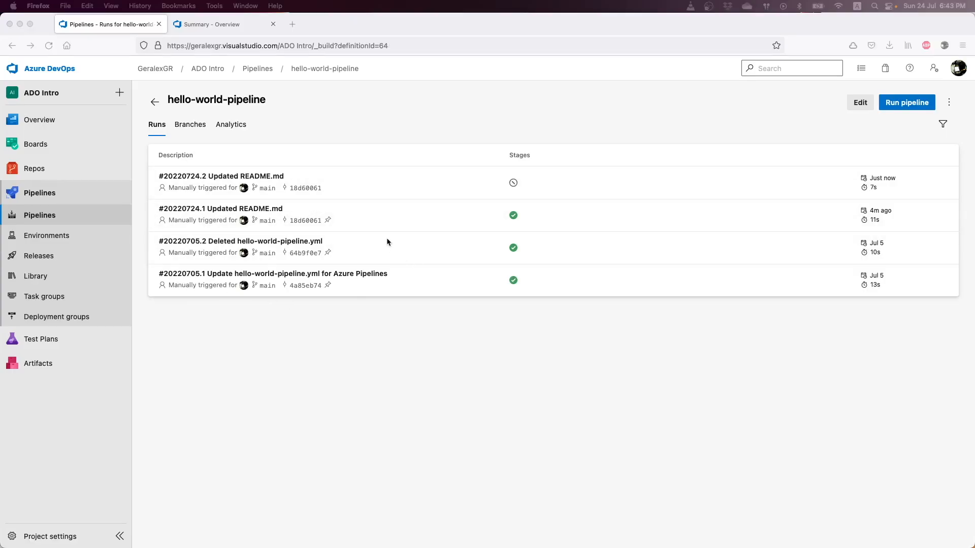
pyautogui.click(345, 349)
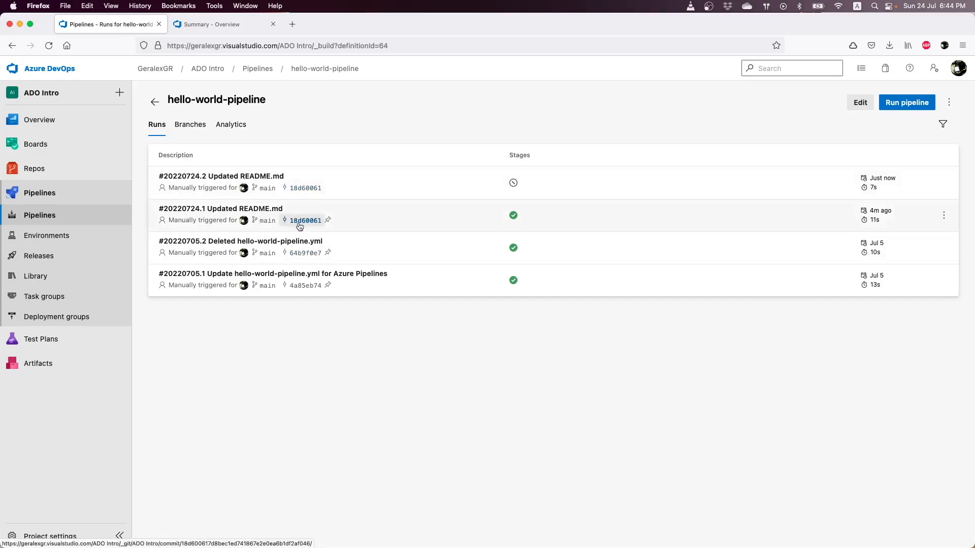
pyautogui.click(305, 188)
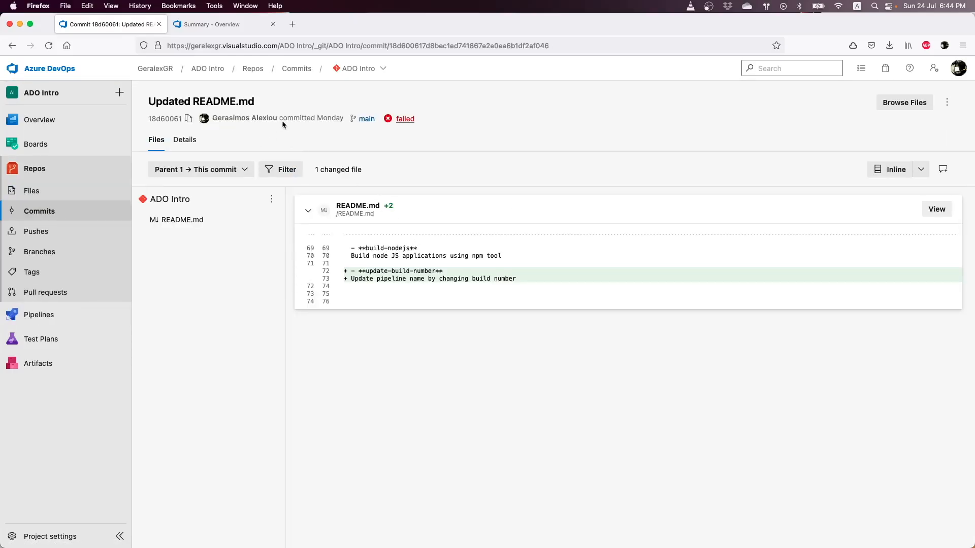
pyautogui.click(11, 46)
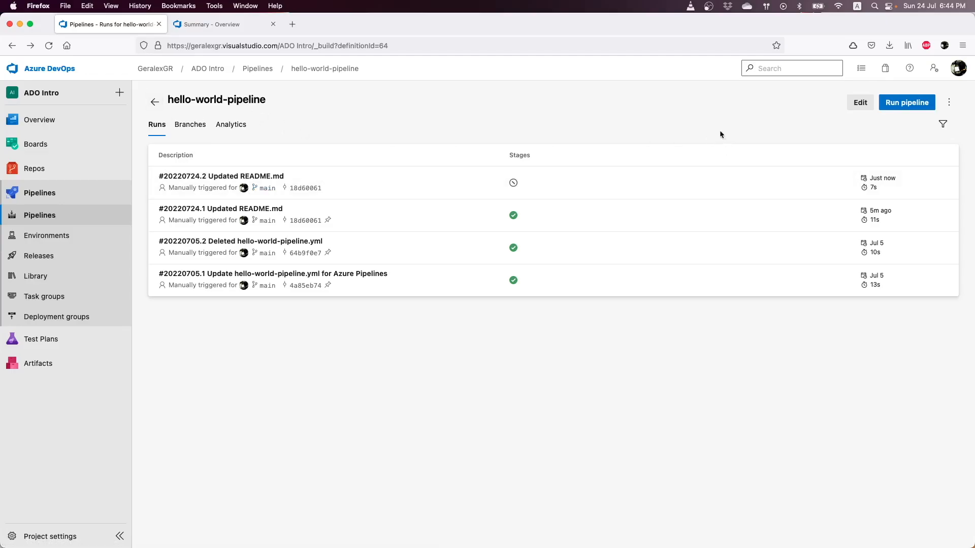
# Check which branches can be selected for a manual run of hello-world-pipeline, then dismiss the run options without starting a run.
pyautogui.click(908, 103)
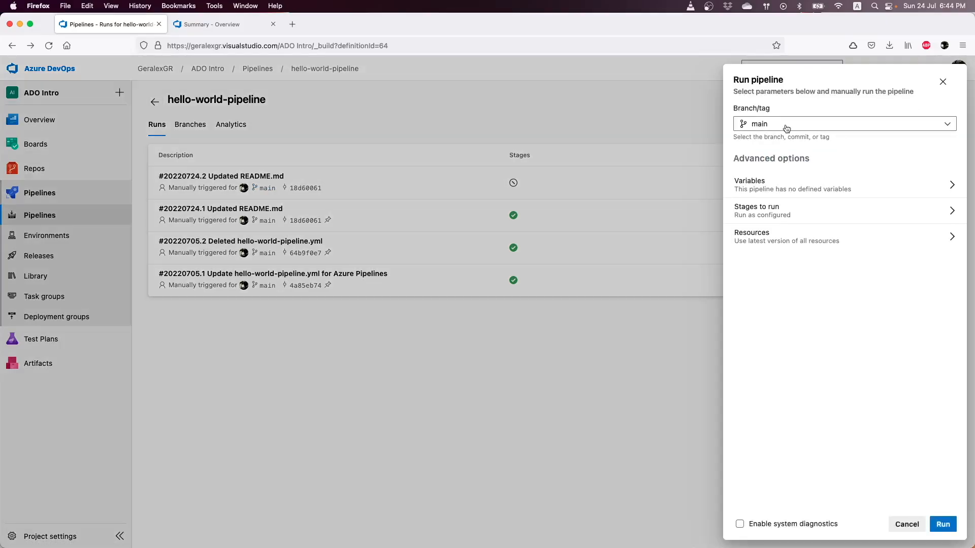
pyautogui.click(784, 124)
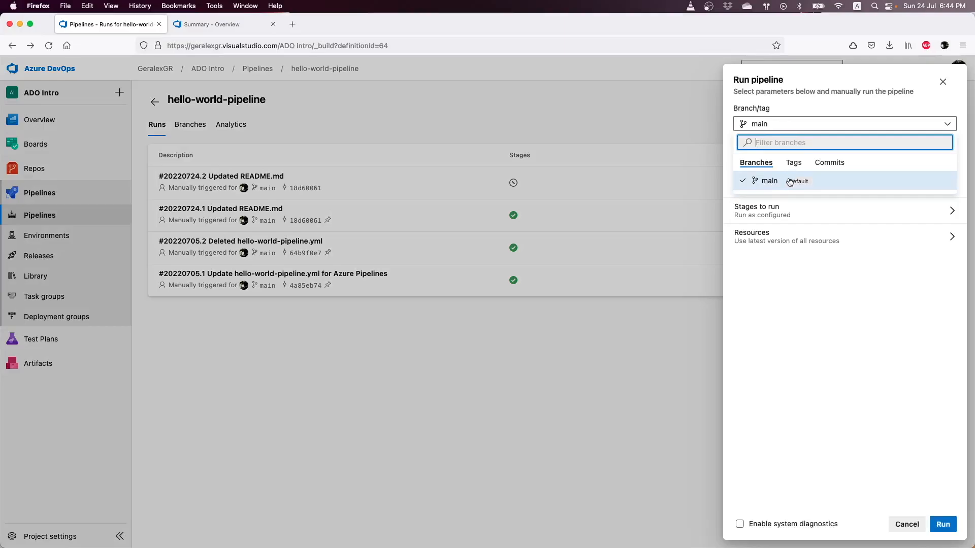
pyautogui.click(707, 105)
pyautogui.click(929, 103)
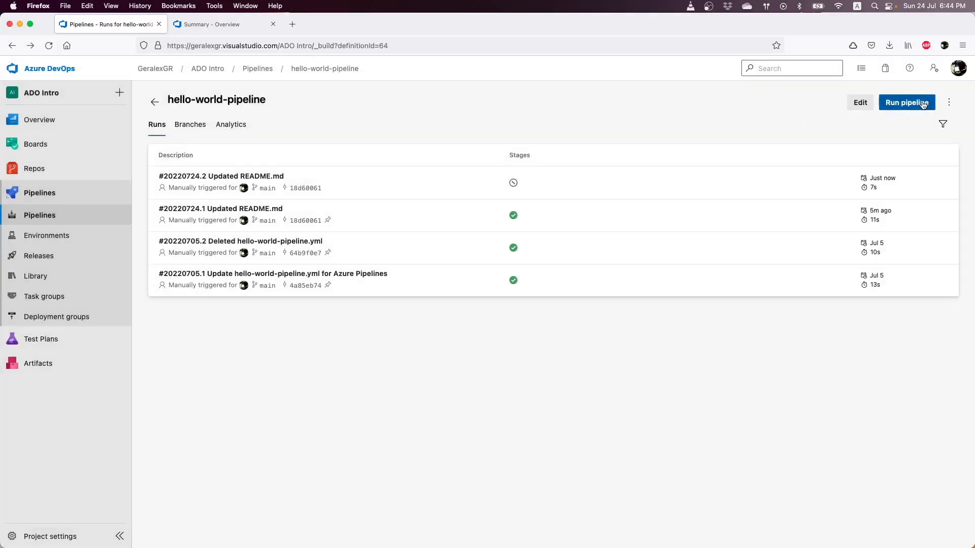